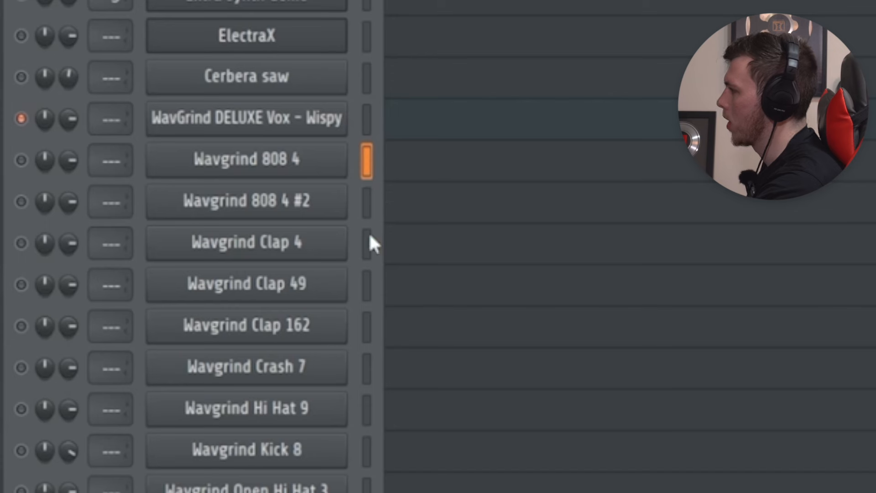
Step: Go through the drum channels from Wavgrind 808 4 downwards and open the sampler settings of WavGrind Transition 10
key("Down")
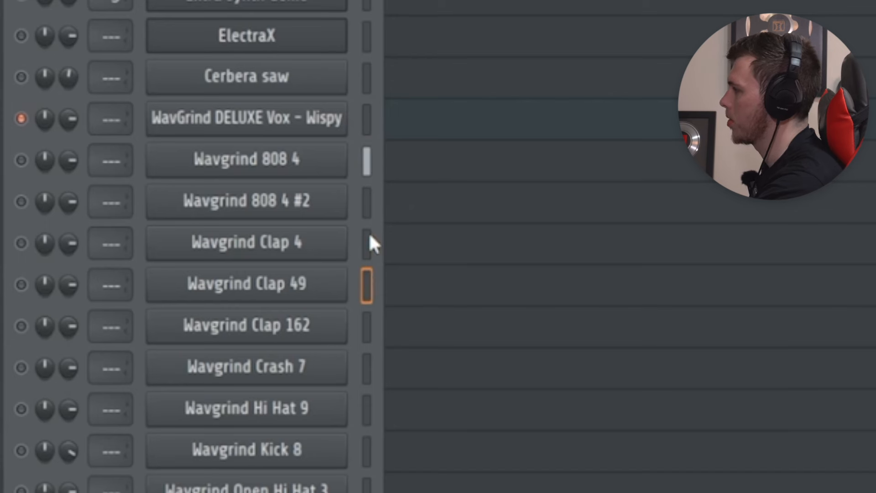
key("Down")
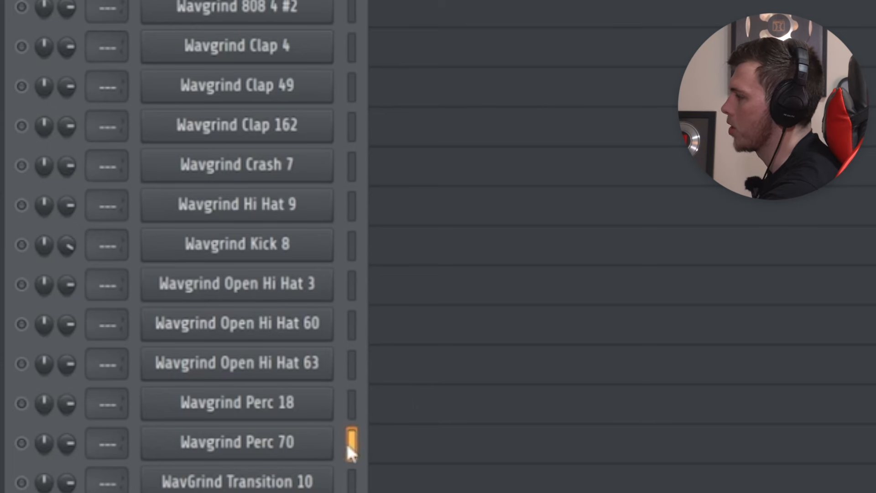
left_click(206, 480)
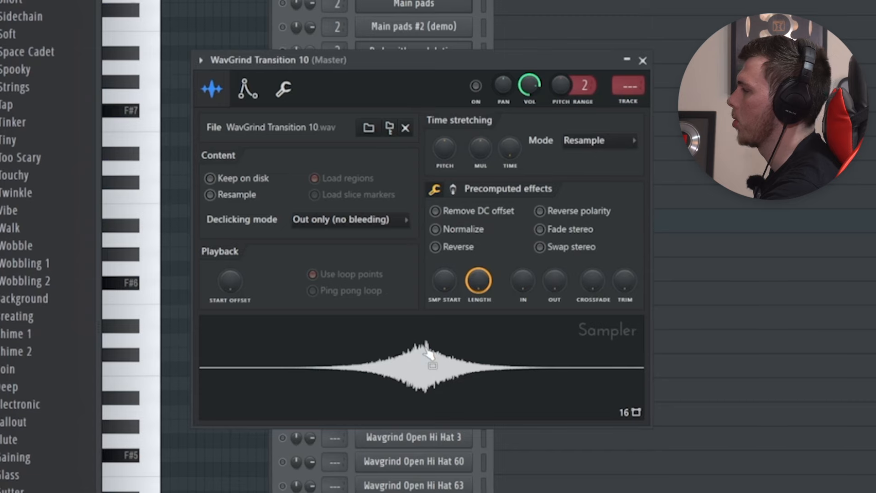
left_click_drag(429, 62, 431, 71)
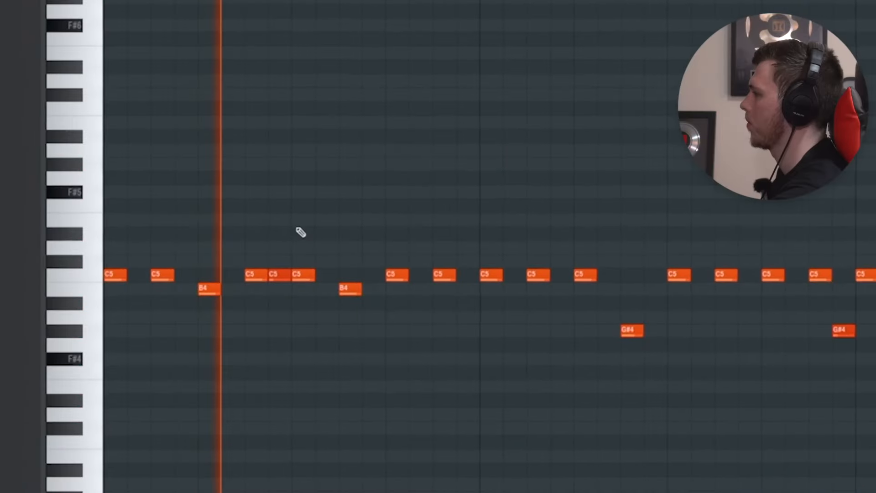
Step: Follow the dense pattern of C5 notes with lower accent notes along its full length in the piano roll during playback
scroll(493, 213, "up", 3)
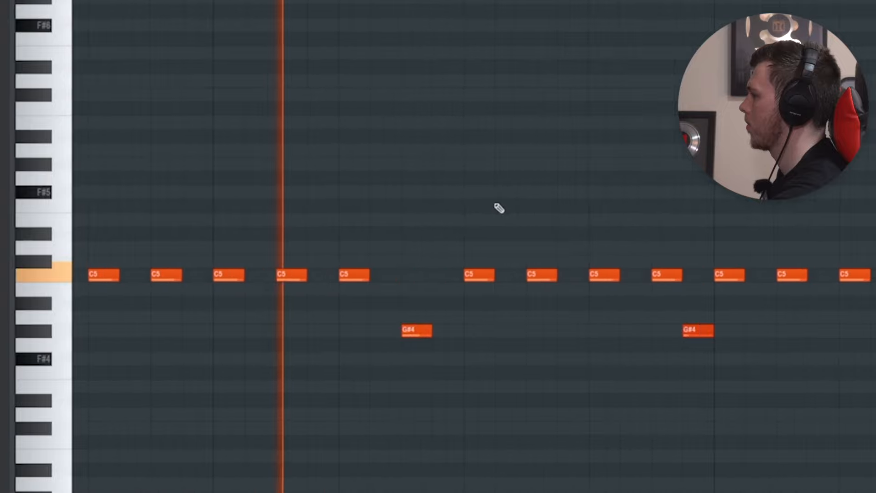
scroll(555, 203, "up", 1)
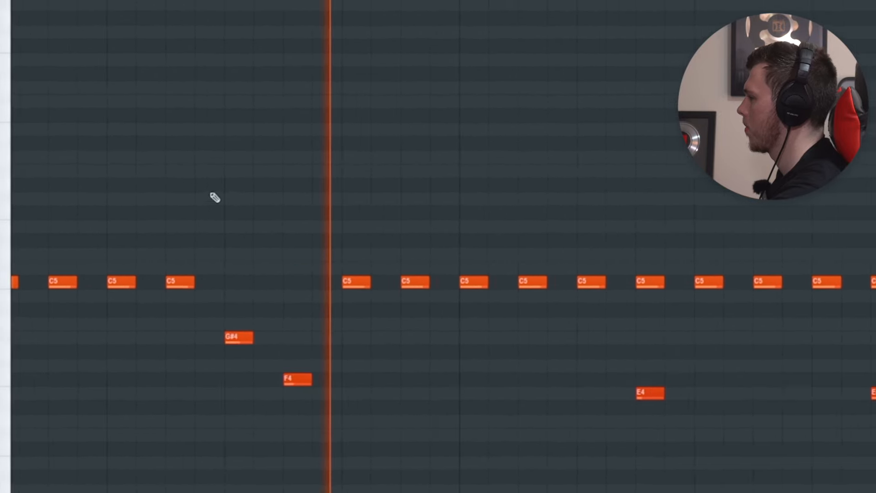
left_click_drag(629, 202, 485, 213)
left_click_drag(428, 187, 258, 135)
scroll(382, 178, "up", 4)
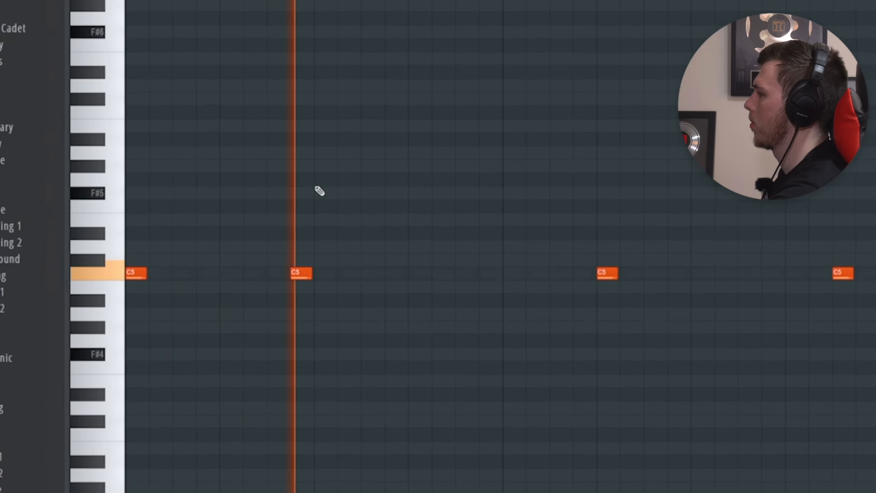
Step: Examine the spacing of the sparse C5 hits along the whole pattern in the piano roll
scroll(648, 155, "down", 2)
scroll(648, 155, "up", 3)
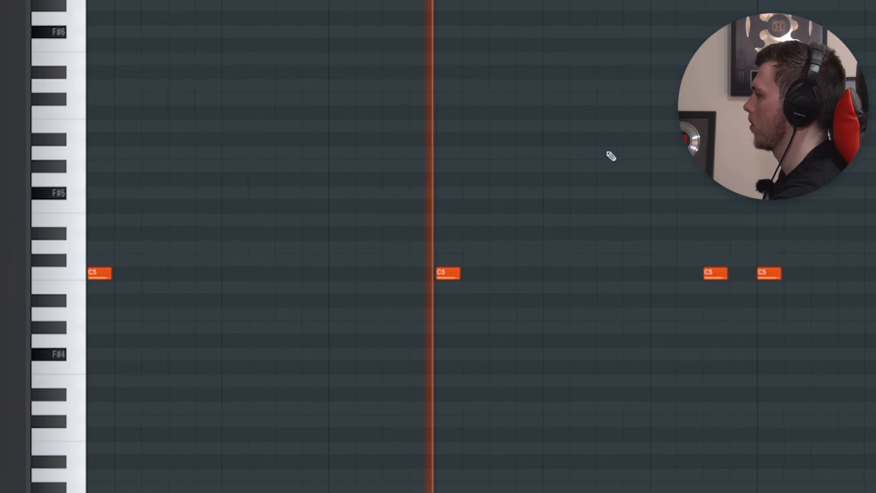
scroll(606, 157, "down", 2)
scroll(652, 149, "up", 3)
left_click_drag(653, 148, 542, 164)
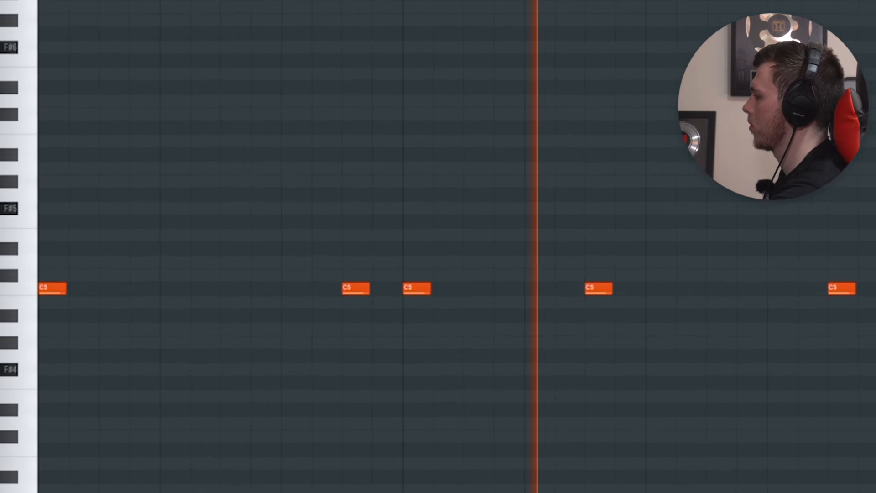
scroll(534, 412, "down", 2)
left_click_drag(584, 388, 357, 381)
scroll(620, 384, "up", 2)
left_click_drag(620, 384, 552, 382)
left_click_drag(849, 326, 362, 362)
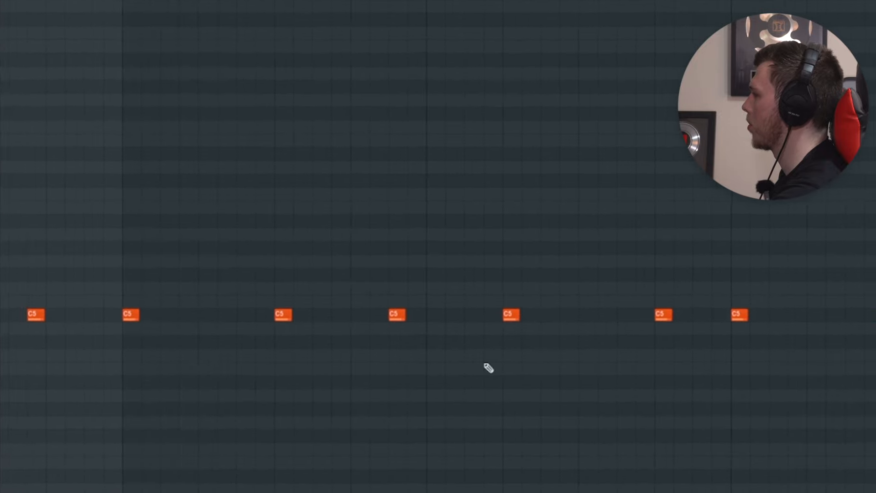
left_click_drag(292, 304, 571, 379)
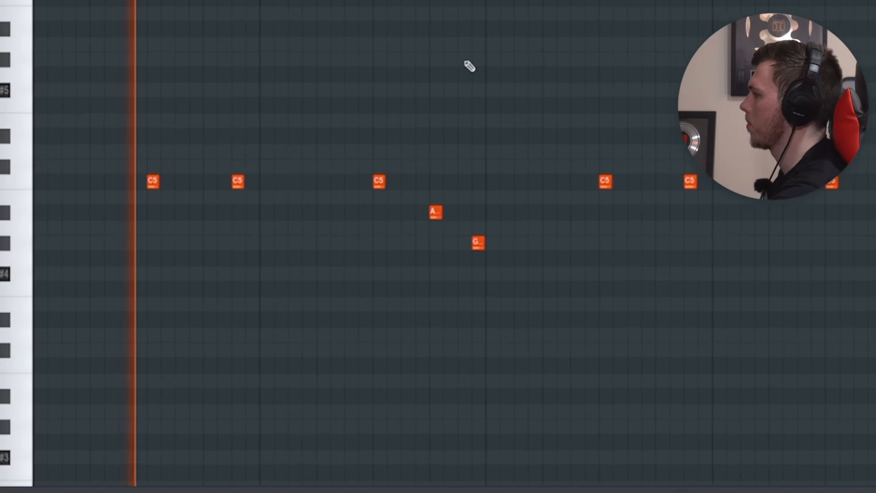
Step: Examine the pattern where C5 hits are followed by descending lower-pitched notes in the piano roll
left_click_drag(412, 177, 501, 278)
left_click(493, 169, "ctrl")
left_click_drag(313, 190, 382, 253)
scroll(394, 196, "down", 3)
left_click(449, 91, "ctrl")
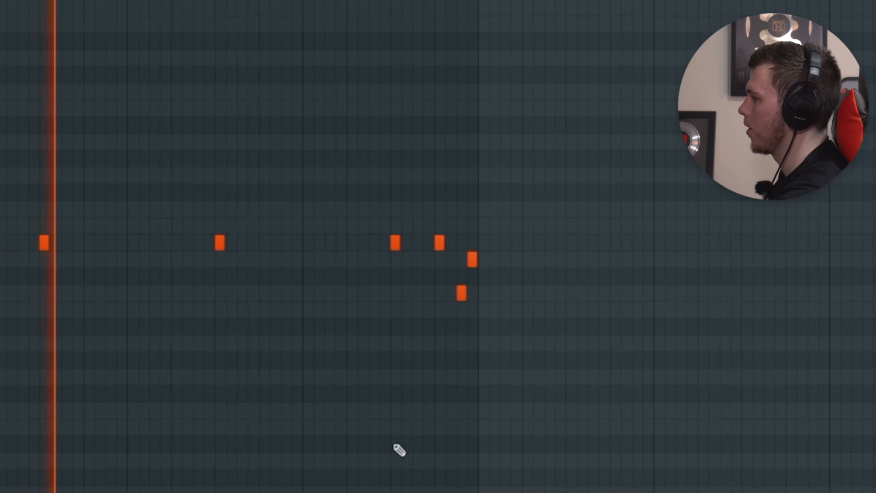
Step: Examine the sparse pattern of short hits that ends in a quick cluster of lower-pitched notes
scroll(397, 453, "up", 3)
left_click_drag(614, 168, 780, 268)
left_click(795, 282, "ctrl")
scroll(796, 282, "down", 1)
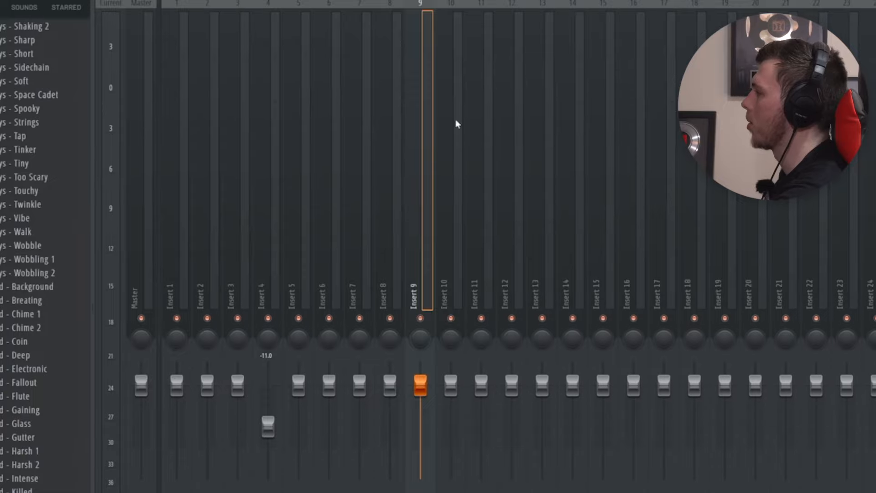
Step: Link the selected drum channels to consecutive mixer tracks starting at Insert 10
left_click(454, 237)
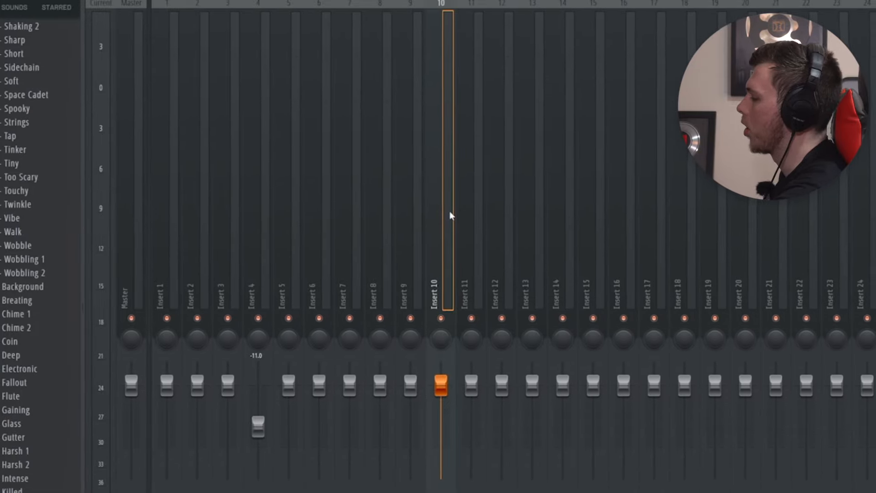
key("ctrl+l")
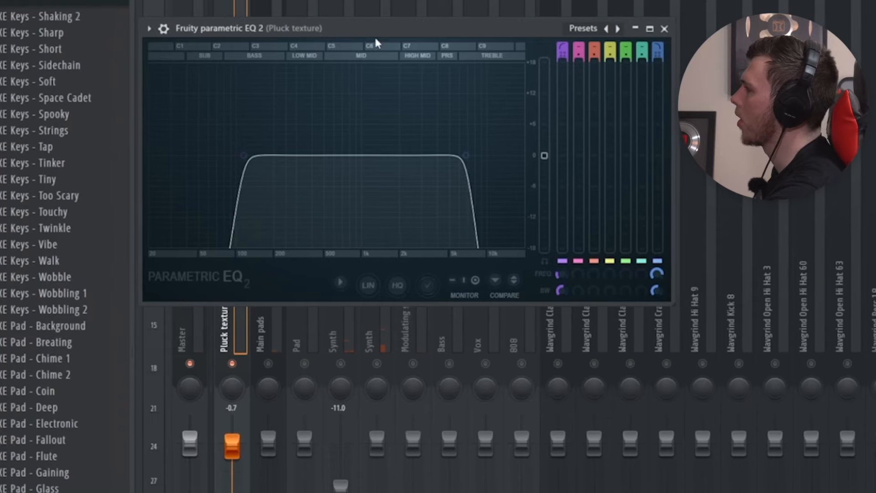
Step: Move the low-cut band of the Pluck texture track's Fruity parametric EQ 2 to a lower frequency during playback
left_click_drag(375, 35, 413, 119)
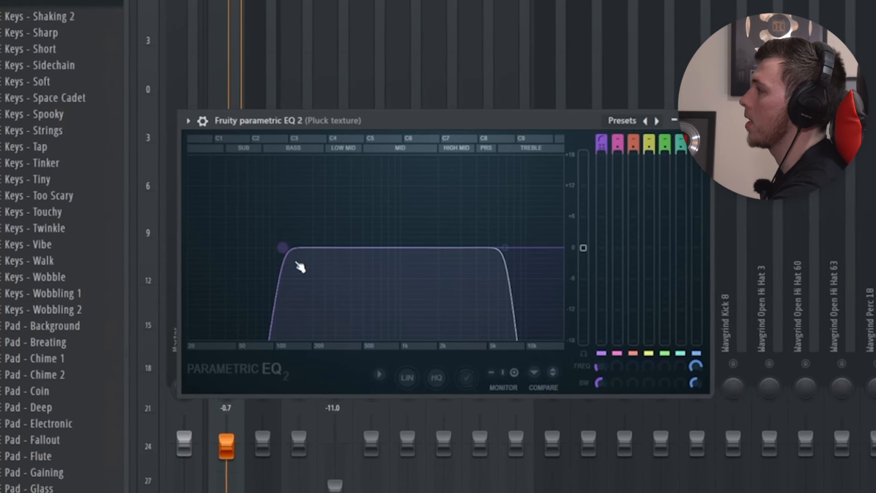
key("space")
left_click_drag(289, 263, 220, 248)
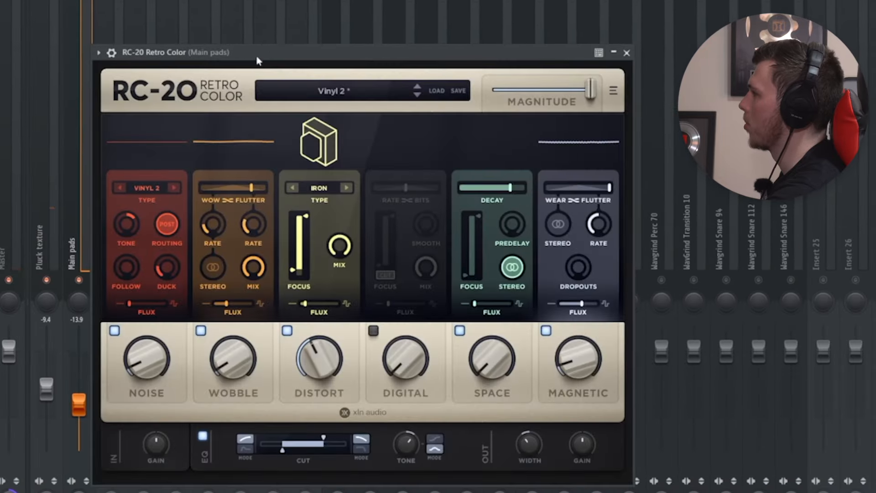
Step: Audition the Main pads track with its RC-20 Retro Color settings in view, and close the effect
left_click_drag(255, 56, 352, 32)
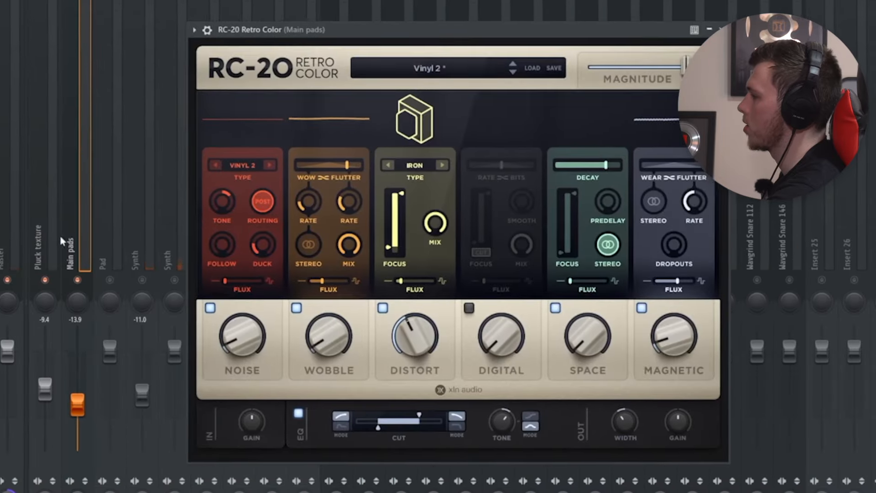
key("space")
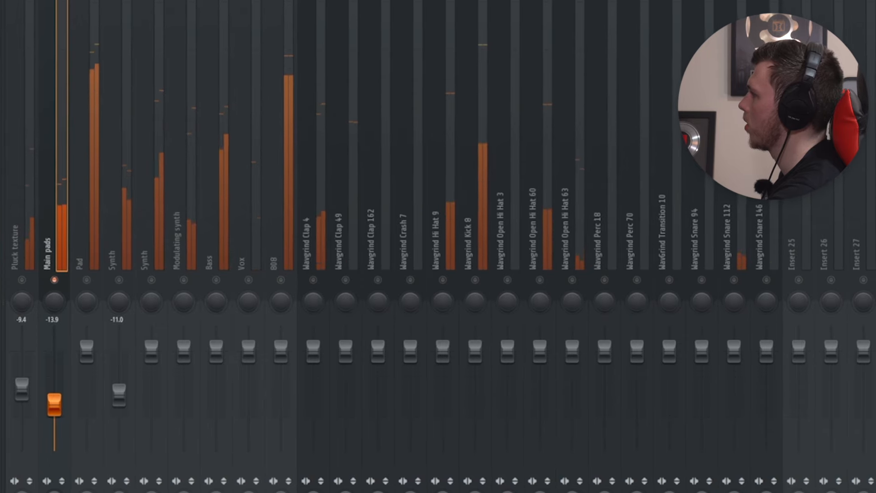
left_click(871, 114)
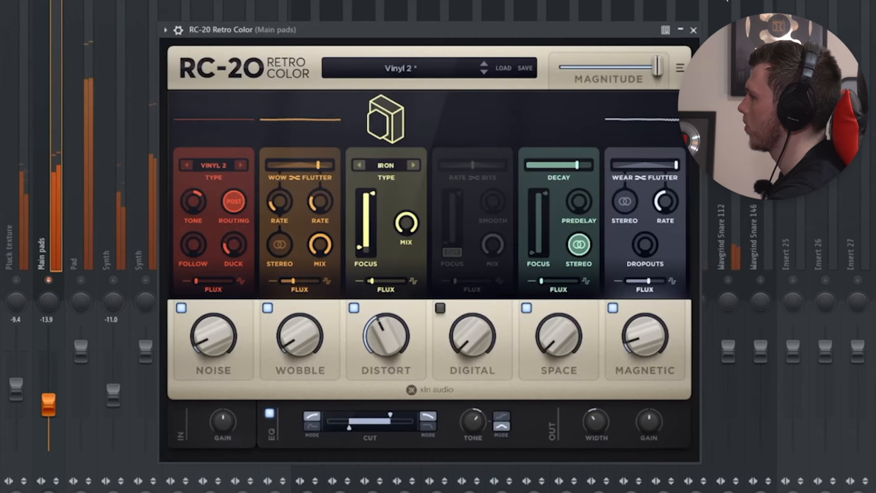
left_click(693, 30)
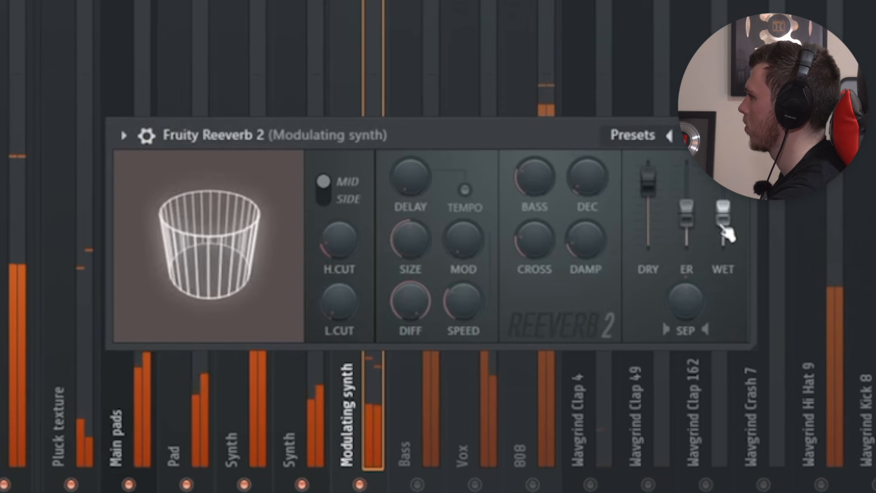
Step: Raise the wet level and increase the room size in the Modulating synth track's Fruity Reeverb 2
left_click_drag(721, 224, 720, 194)
left_click_drag(411, 239, 411, 183)
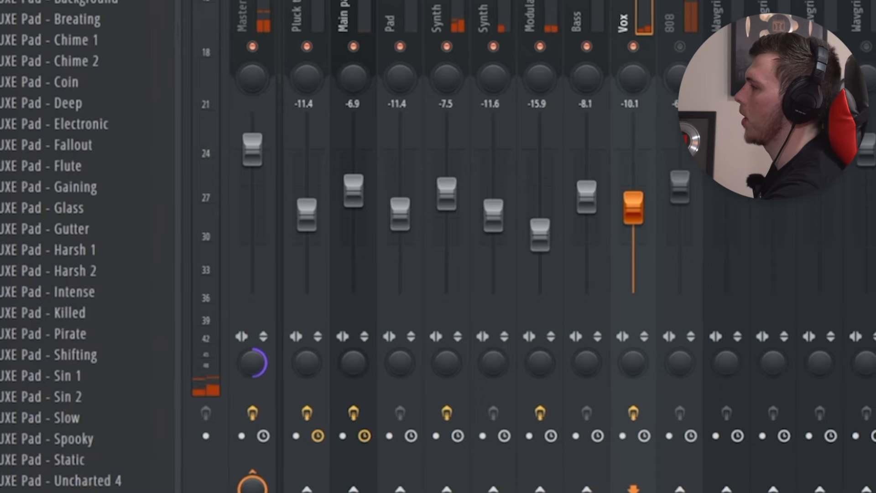
Step: Reset the stereo separation of the Master track and select the Main pads track
left_click(299, 16)
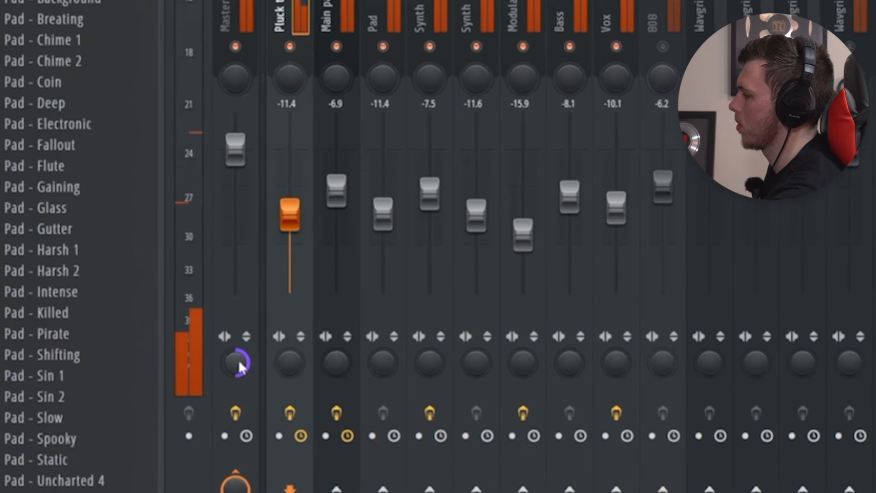
right_click(257, 361)
left_click(277, 237)
left_click(335, 9)
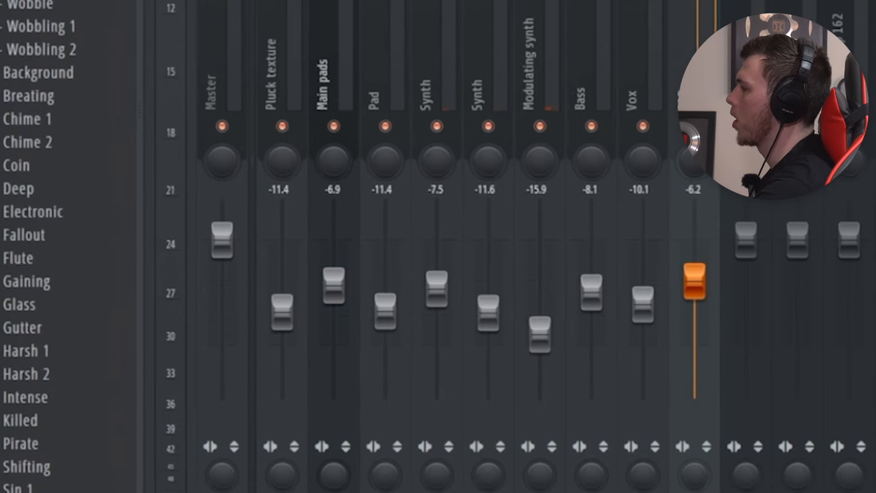
Step: Play the mix and compare the Pluck texture, Main pads and Synth tracks in the mixer
left_click(281, 43)
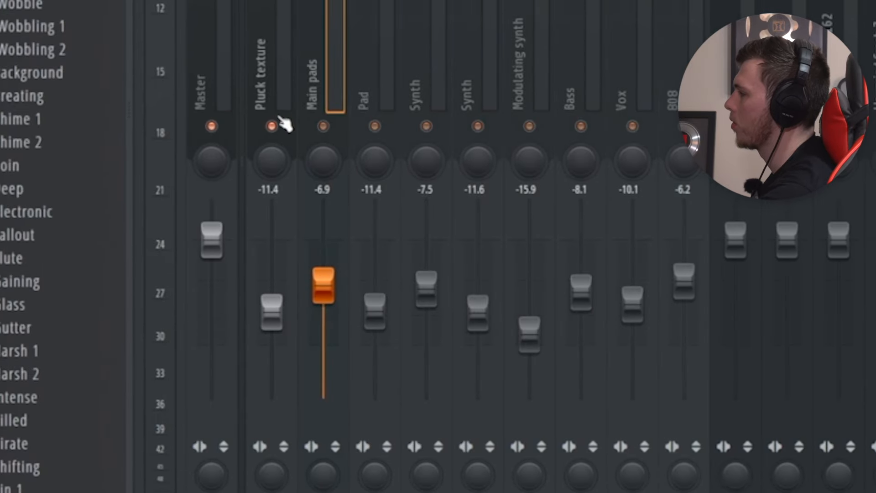
key("space")
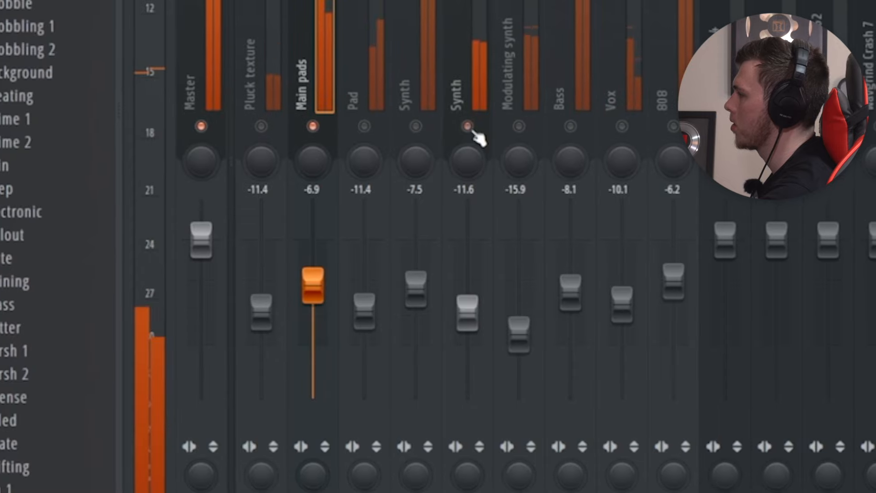
left_click(425, 45)
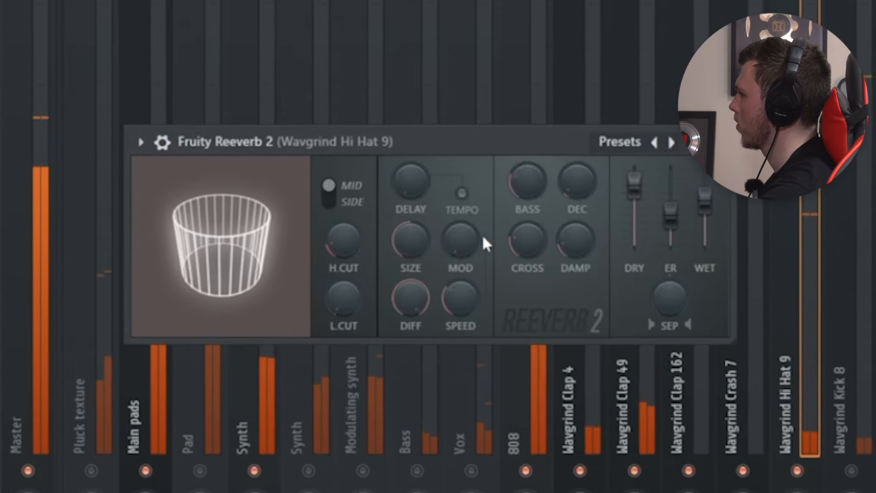
Step: Increase the reverb size on Wavgrind Hi Hat 9 and pull its EQ bands 7 and 6 down in the high treble
left_click_drag(411, 237, 509, 142)
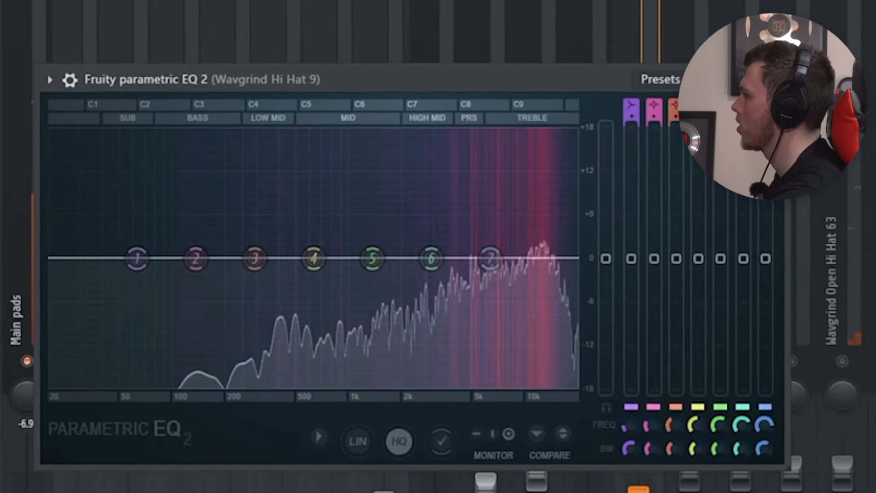
left_click_drag(490, 257, 560, 276)
left_click_drag(440, 261, 560, 304)
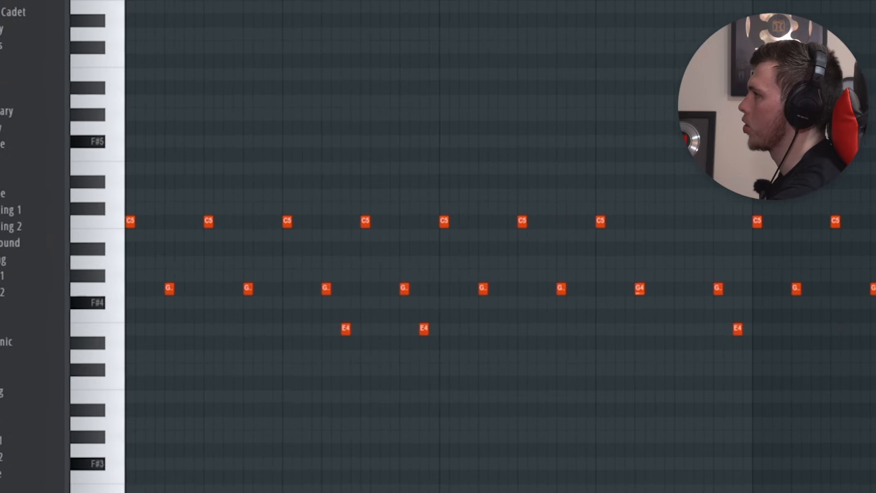
Step: Play the pattern of alternating C5 and G4 notes with E4 accents in the piano roll, and select the first Synth mixer track
key("space")
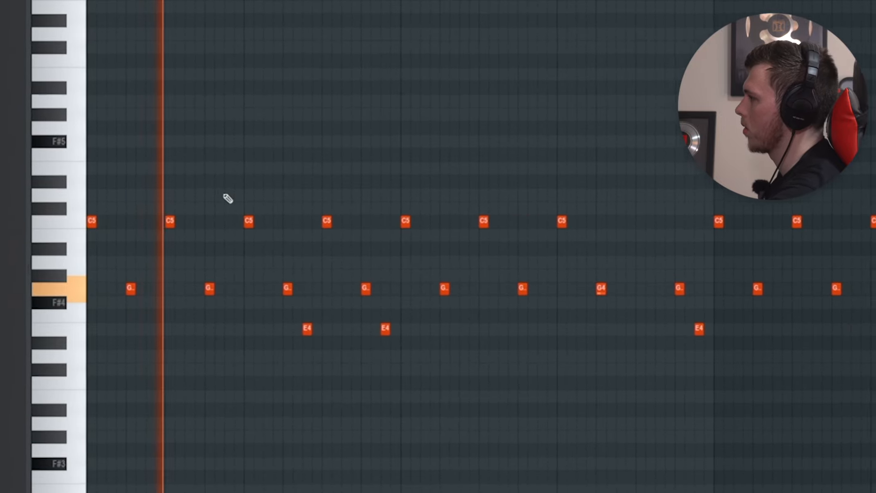
scroll(151, 173, "up", 2)
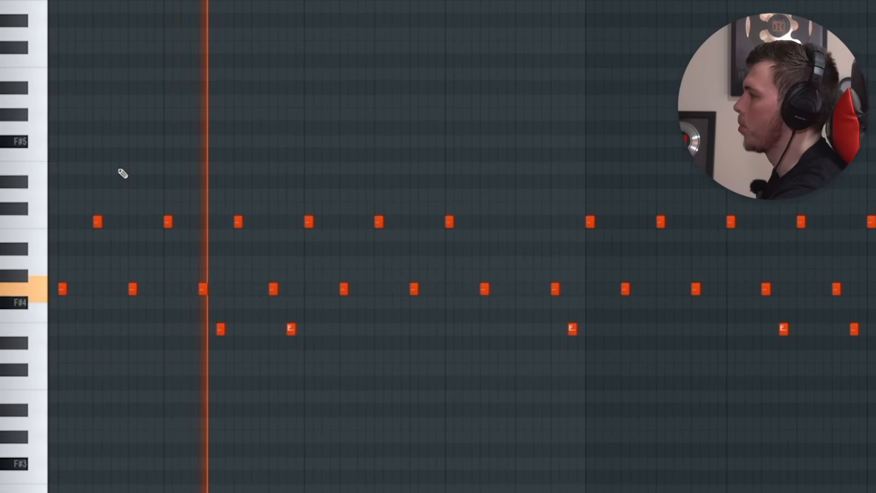
scroll(203, 127, "left", 1)
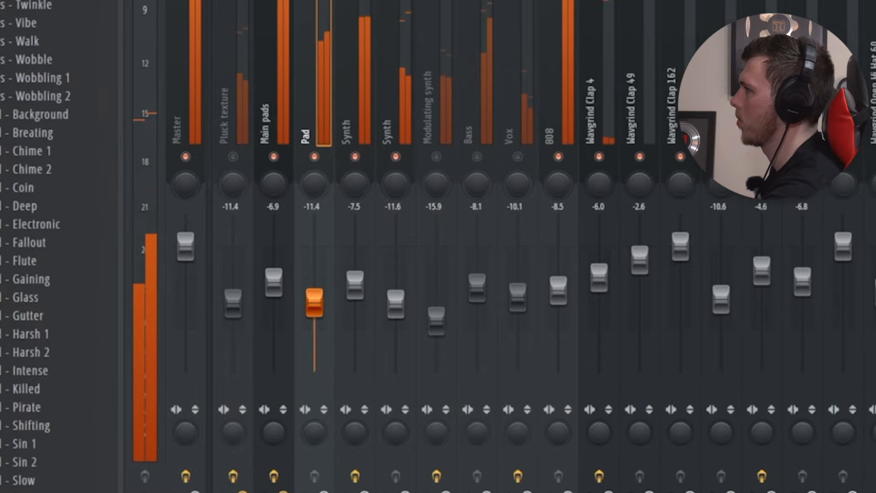
left_click(353, 64)
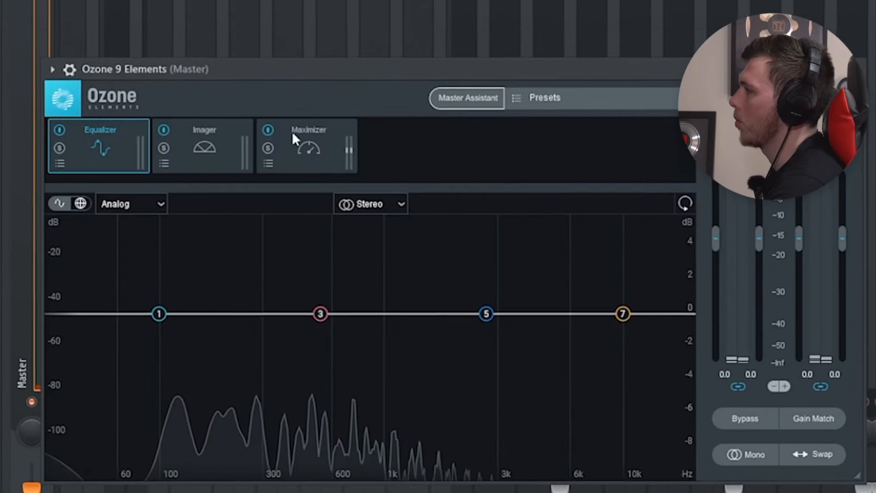
Step: Set the Maximizer's Character to 1.05 in the Master track's Ozone 9 Elements
left_click(294, 135)
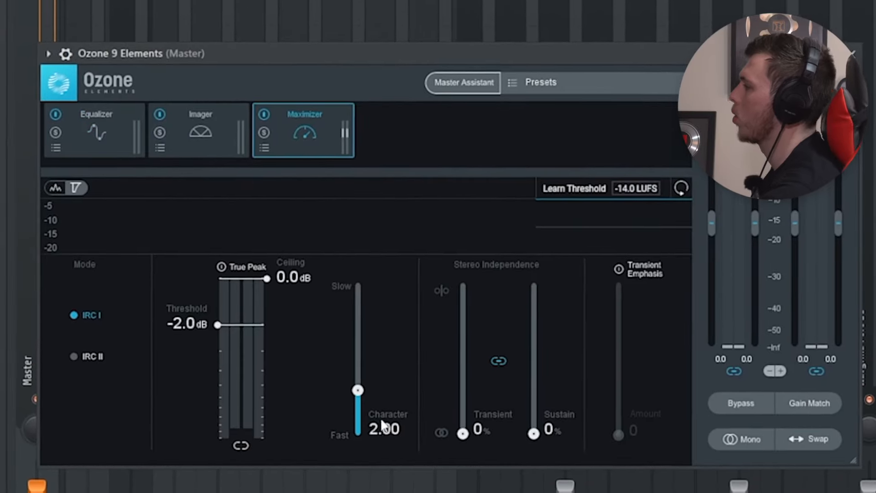
mouse_move(359, 395)
left_mouse_down()
mouse_move(360, 417)
mouse_move(360, 410)
left_mouse_up()
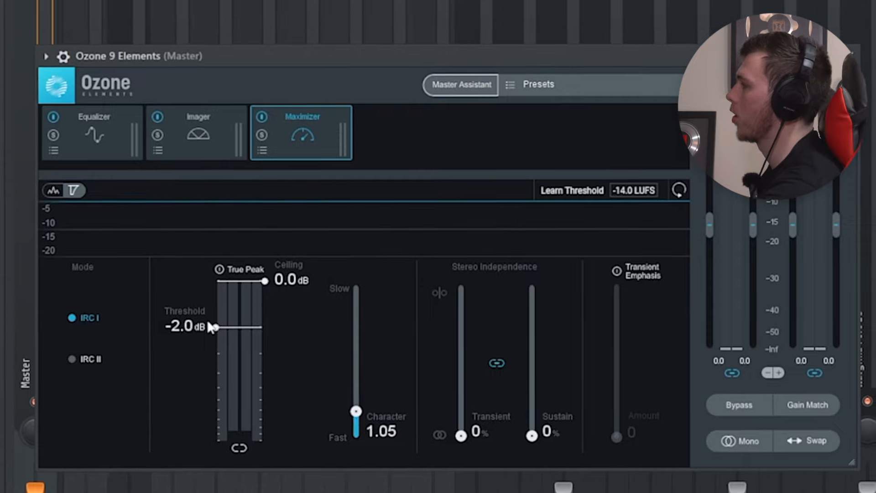
Step: Lower the Maximizer's Threshold to -7.9 dB and set its Character to 0.55 in the Master track's Ozone 9 Elements
left_click_drag(215, 325, 207, 387)
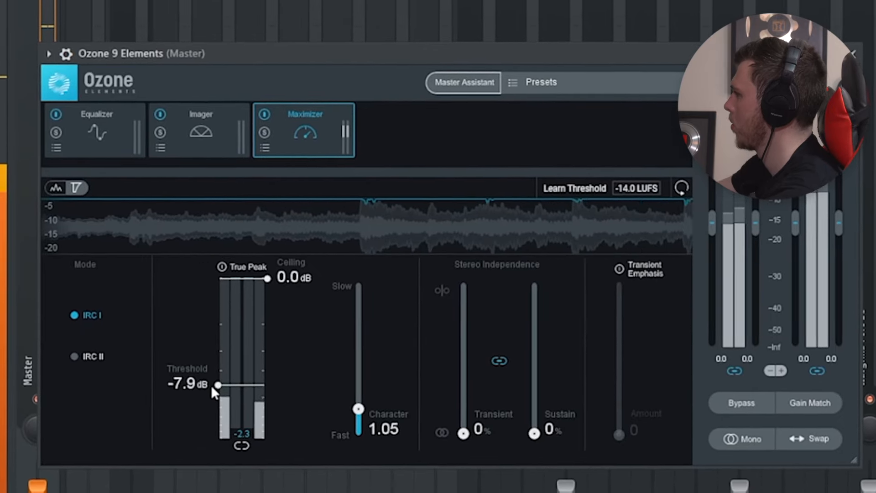
left_click_drag(365, 409, 360, 416)
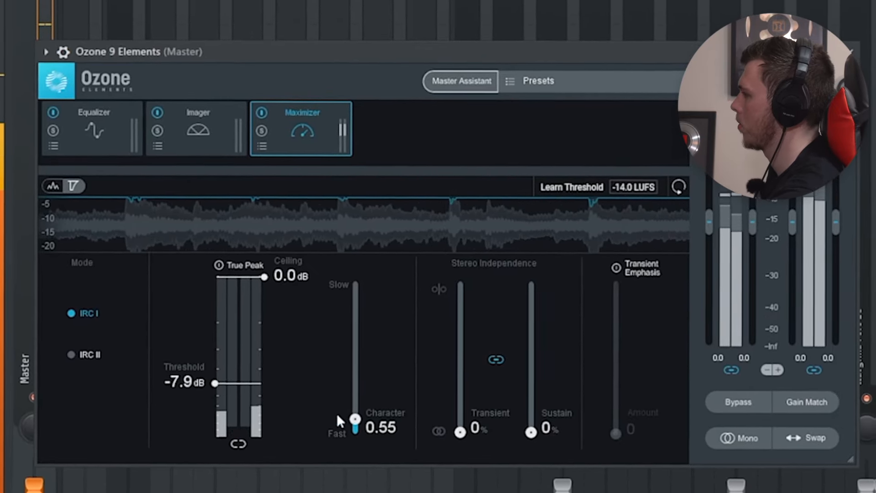
left_click_drag(208, 386, 216, 391)
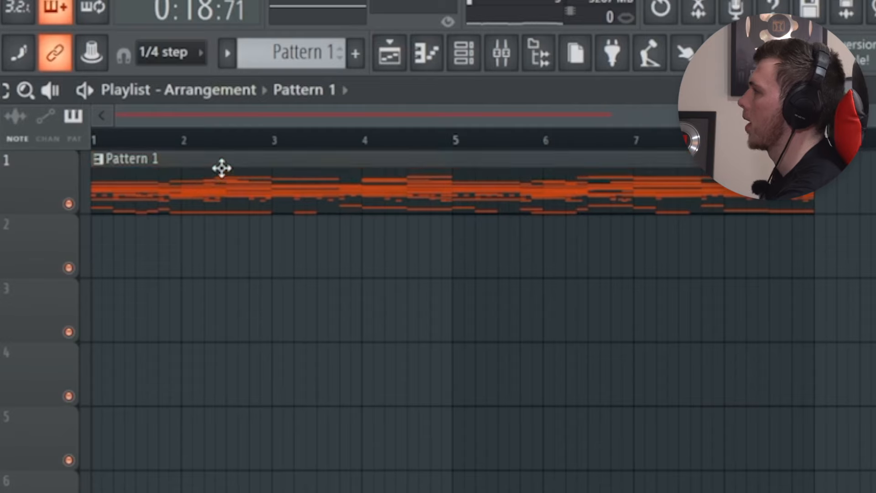
Step: Split Pattern 1 into one pattern per channel and place the Main pads pattern in the playlist
left_click(300, 46)
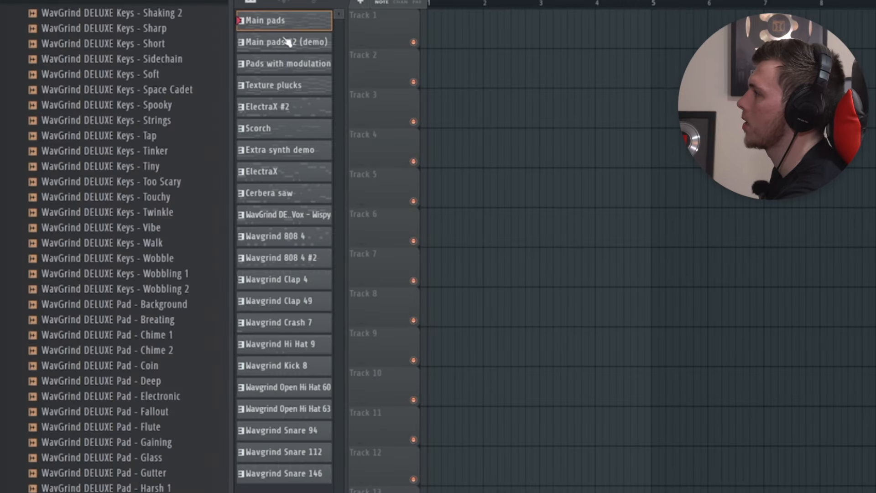
left_click_drag(274, 20, 411, 43)
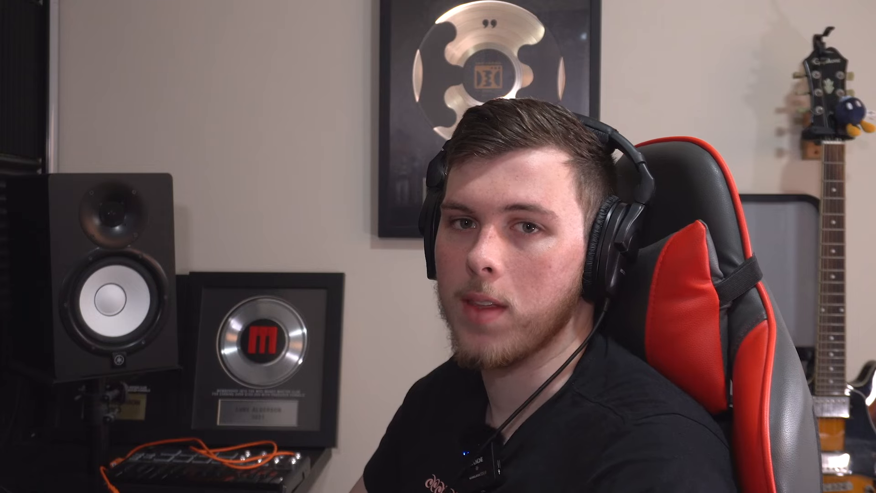
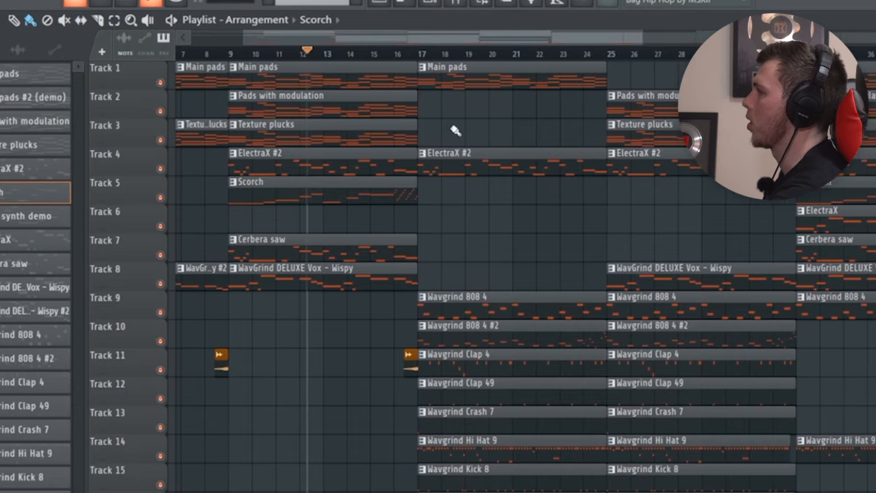
Step: Play the arrangement from about bar 28 and from further along, and look over its pattern clips up to about bar 65
left_click(684, 54)
scroll(687, 84, "down", 3)
left_click_drag(682, 87, 653, 91)
scroll(698, 73, "up", 3)
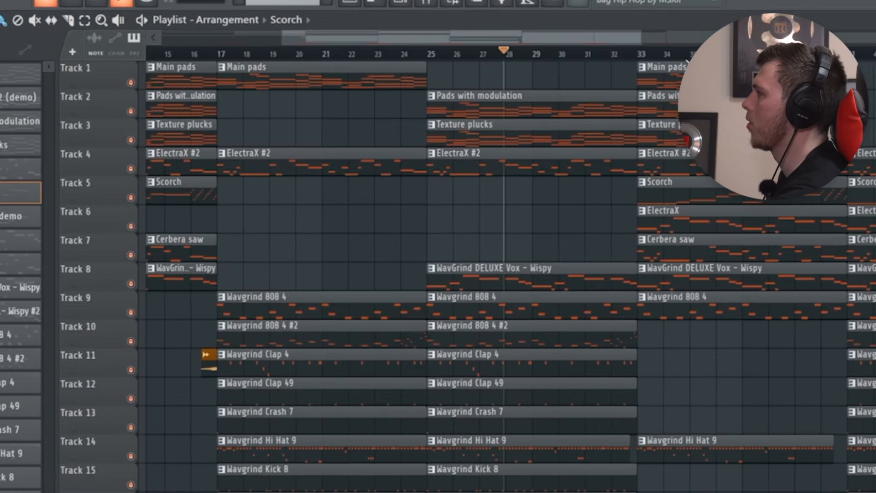
left_click(763, 54)
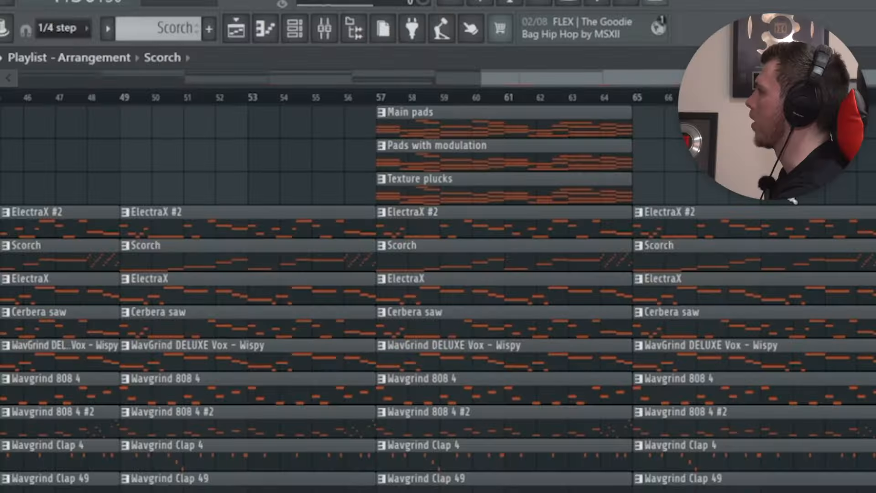
left_click_drag(335, 292, 157, 273)
scroll(612, 228, "up", 3)
left_click_drag(394, 274, 599, 313)
scroll(598, 313, "down", 2)
left_click_drag(545, 333, 645, 338)
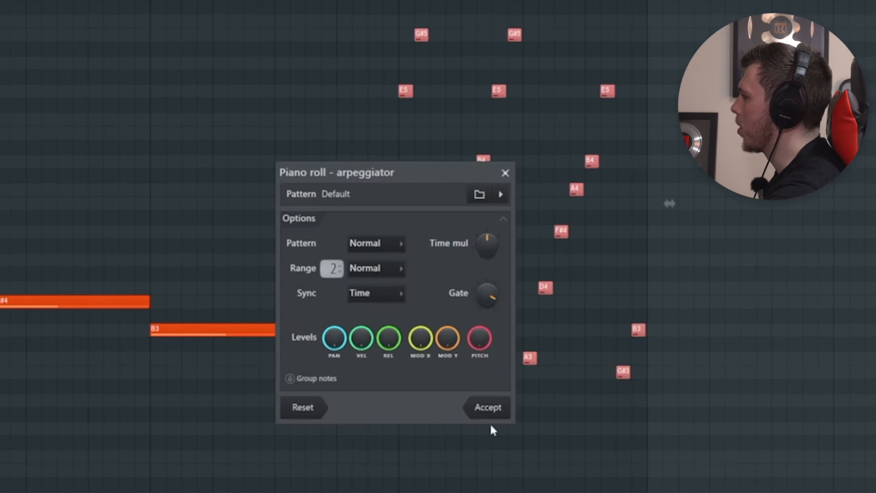
Step: Arpeggiate the selected closing notes with a Normal pattern, a Normal range of 2 and Time sync, and play the result
left_click(487, 407)
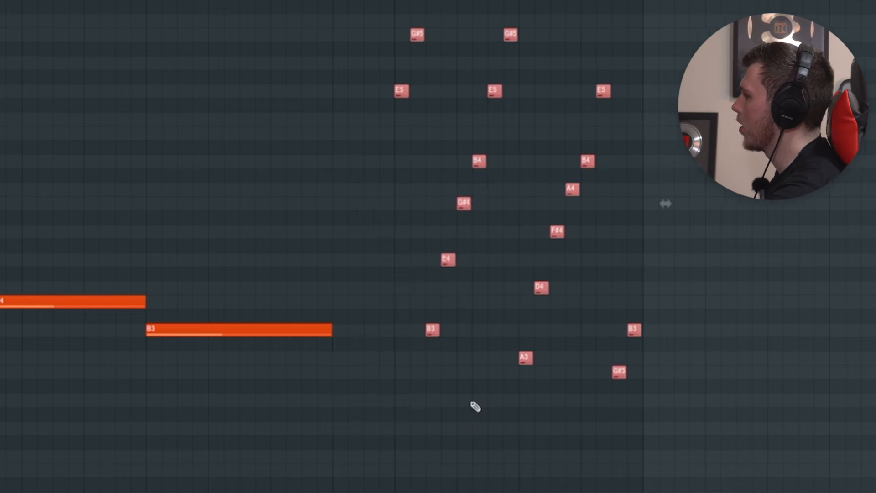
key("space")
left_click(675, 228, "ctrl")
scroll(665, 226, "up", 2)
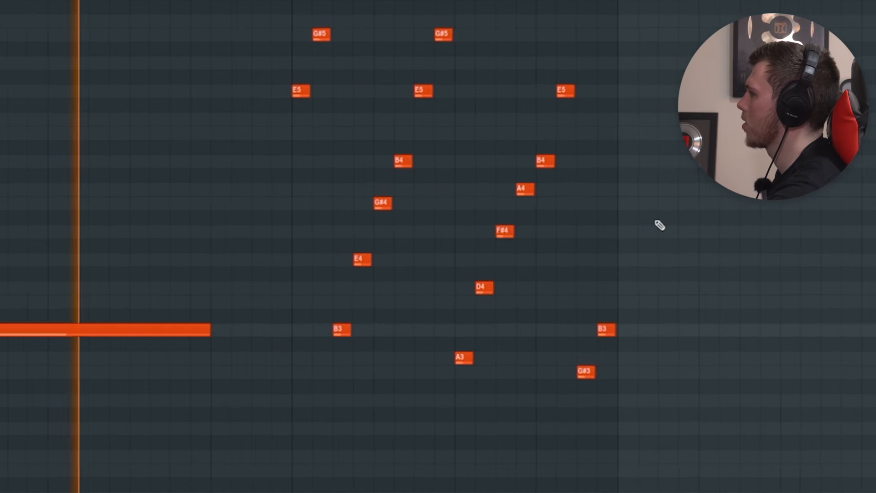
scroll(634, 248, "down", 4)
scroll(630, 248, "up", 3)
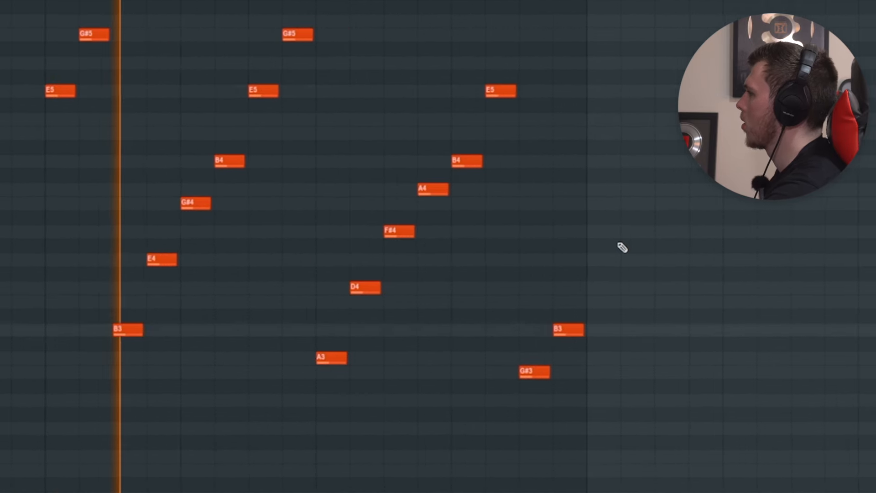
scroll(611, 247, "down", 5)
Step: Select the ElectraX #3 clip that follows the arpeggiated phrase in the playlist and make it unique
mouse_move(617, 377)
left_mouse_down("ctrl")
mouse_move(436, 17)
mouse_move(407, 2)
left_mouse_up("ctrl")
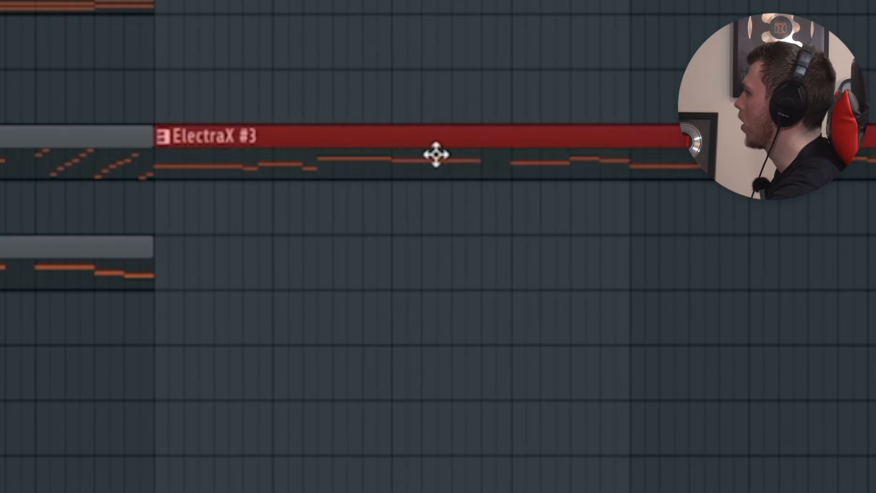
left_click(163, 136)
left_click(227, 403)
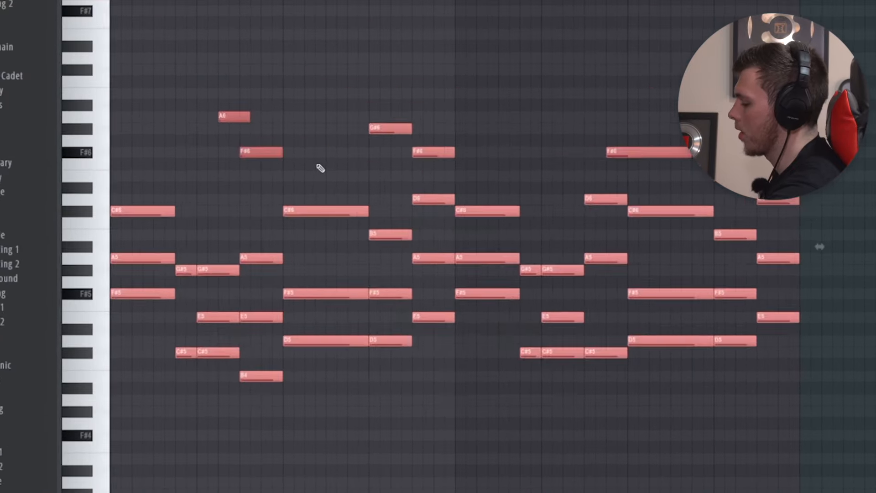
Step: Arpeggiate all the selected chord notes in the piano roll and play them
key("alt+a")
left_click(559, 368)
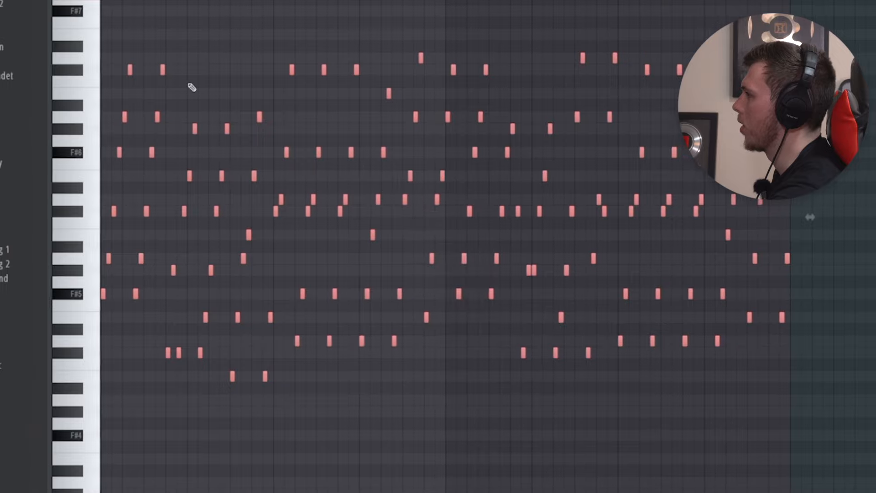
key("space")
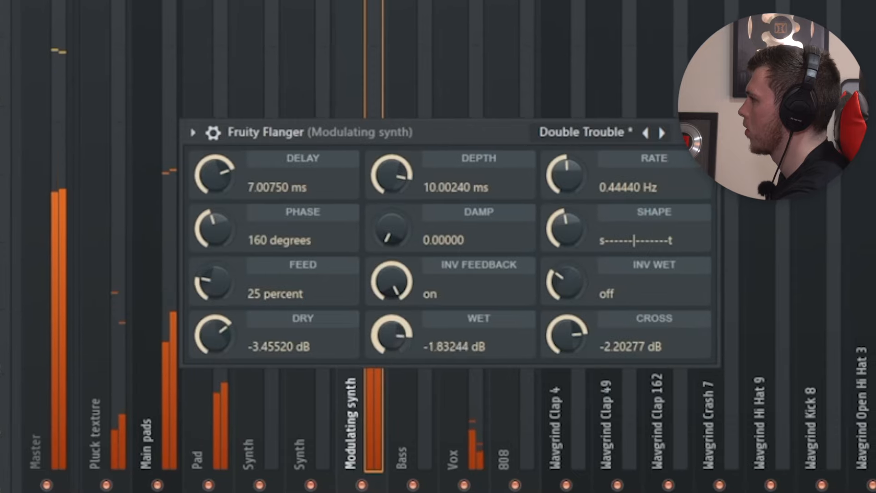
Step: Set the Modulating synth's Fruity Flanger to 2.35 ms depth, 0.3125 Hz rate, 118 degrees phase and -11.4 dB wet, and close it
left_click_drag(392, 336, 391, 381)
left_click_drag(565, 175, 546, 183)
right_click(545, 188)
left_click(566, 196)
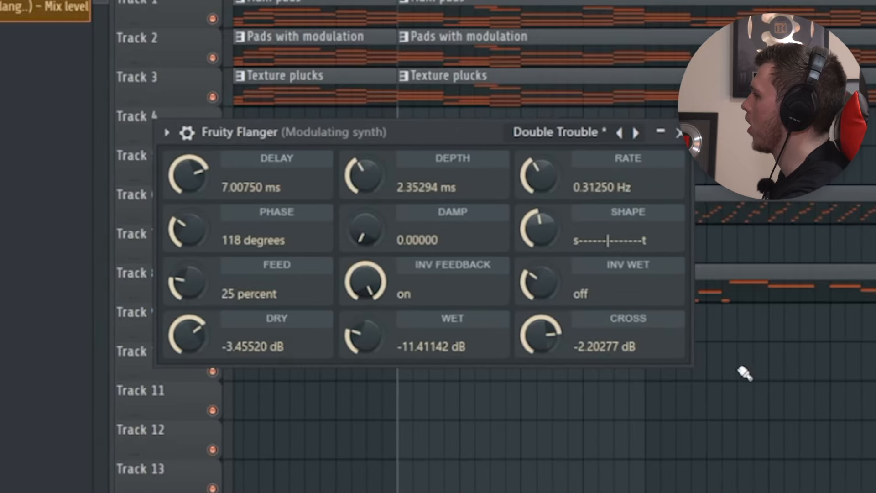
left_click(678, 132)
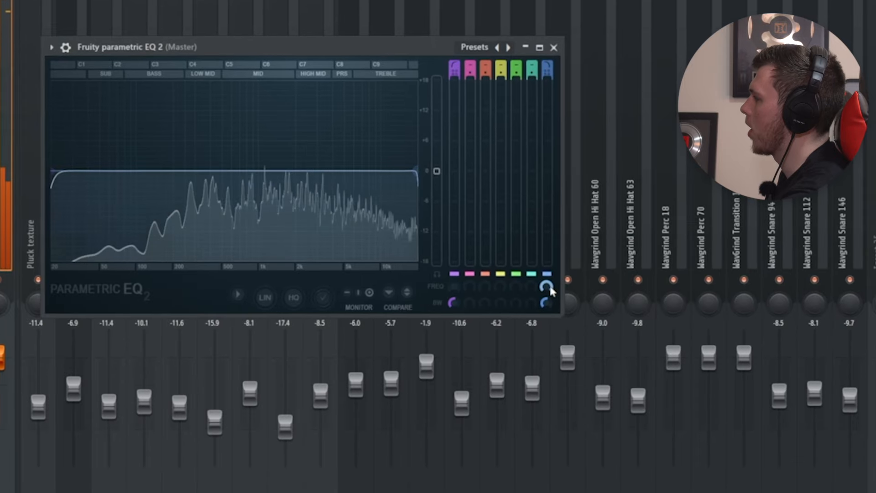
Step: Create an automation clip for the Master EQ's band 7 frequency and align its start with the flanger Mix level clip
right_click(545, 286)
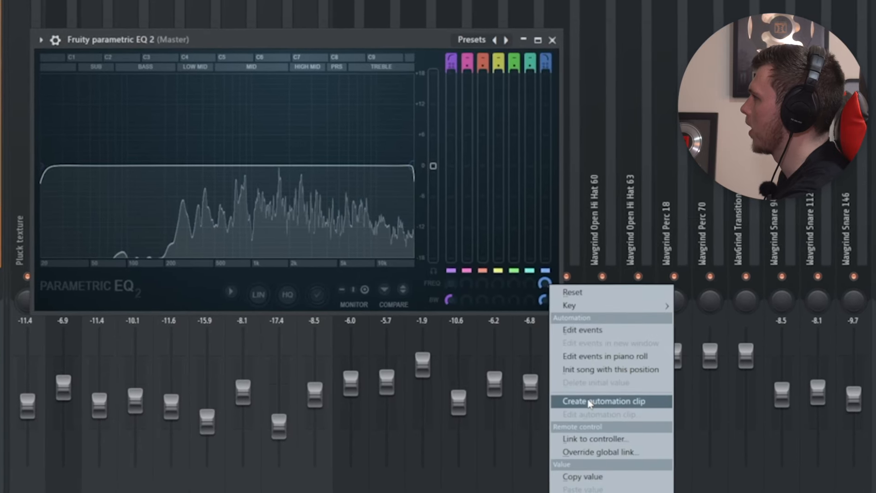
left_click(589, 401)
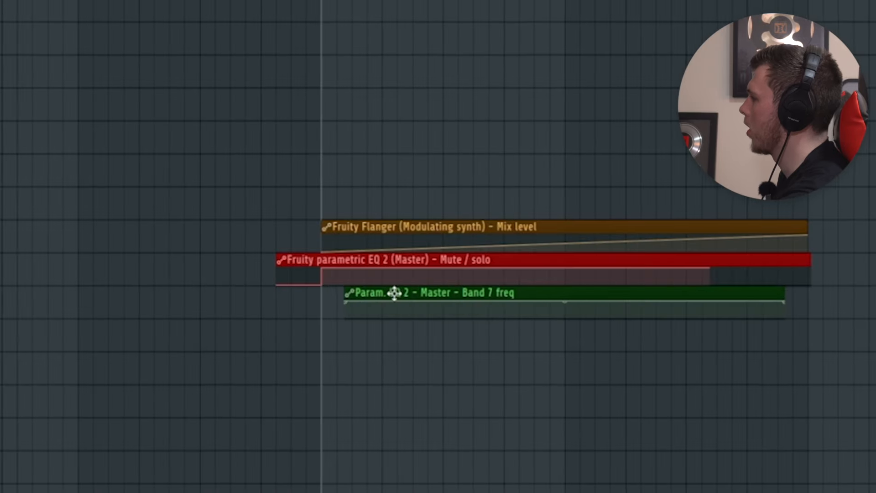
left_click_drag(394, 293, 365, 291)
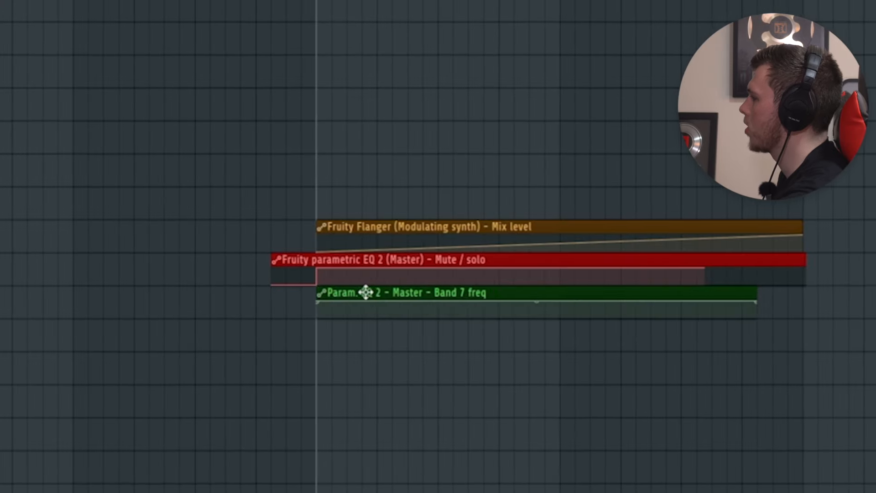
Step: Move the last control point of the Band 7 freq automation further along the clip while playing the section
scroll(366, 192, "up", 4)
scroll(390, 126, "down", 4)
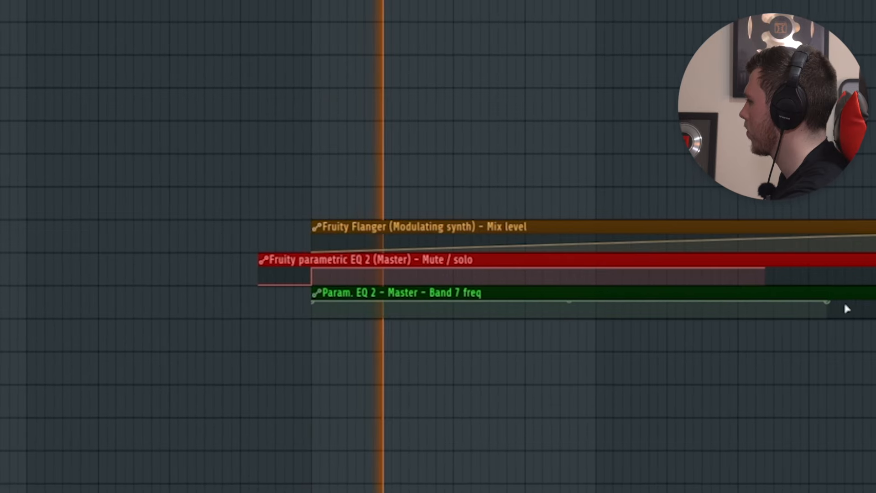
left_click_drag(826, 304, 869, 308)
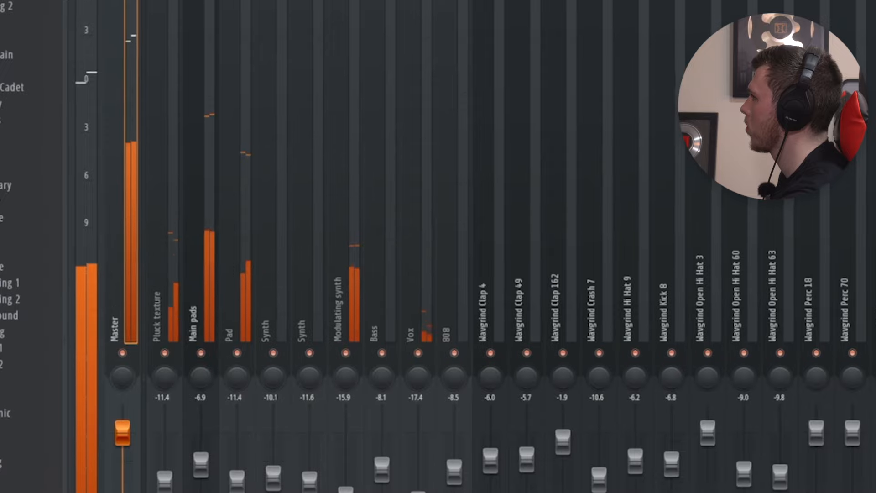
left_click_drag(493, 244, 484, 244)
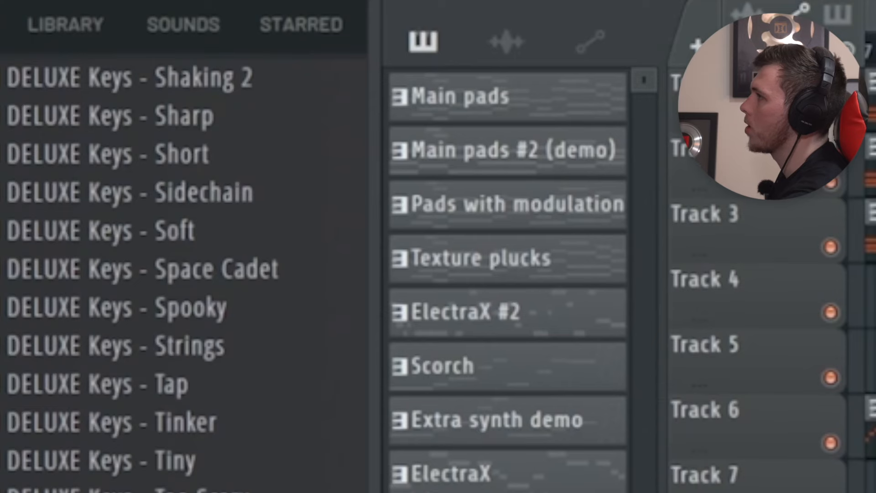
Step: Create a Master pitch automation clip on Track 25 that steps down where the drums enter, and raise its lower level about halfway
left_click(338, 155)
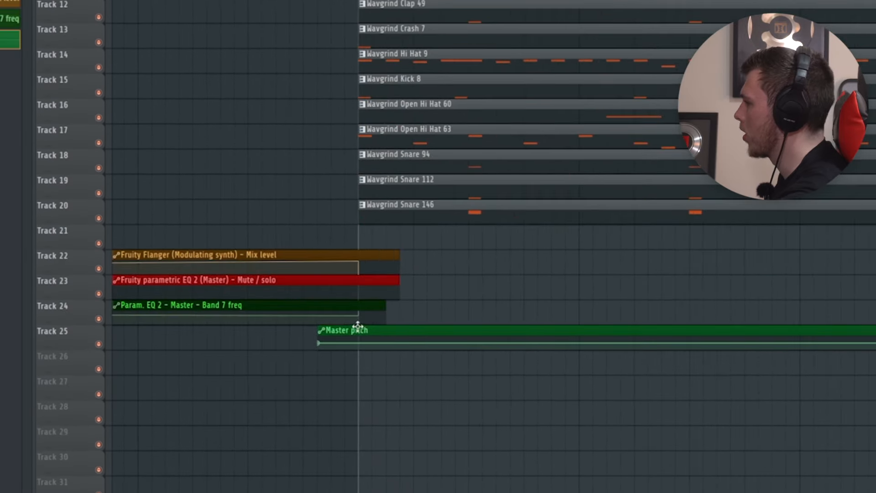
scroll(373, 325, "up", 6)
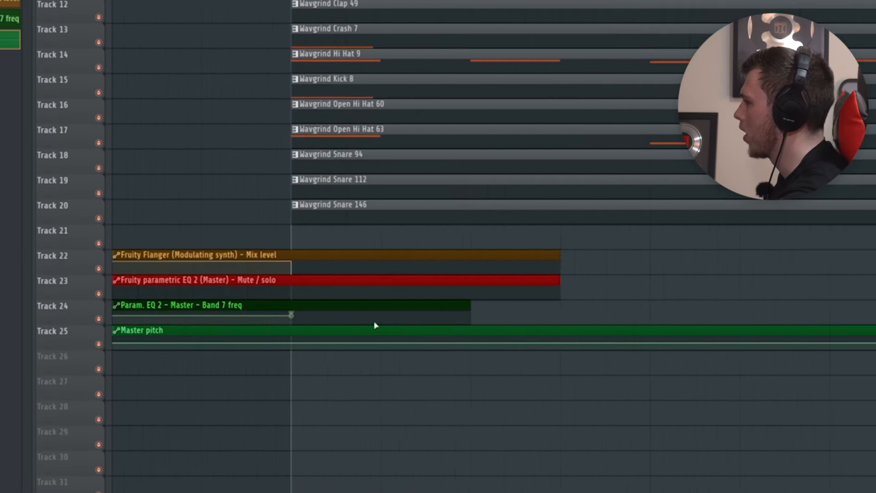
scroll(596, 147, "up", 5)
scroll(488, 260, "down", 10)
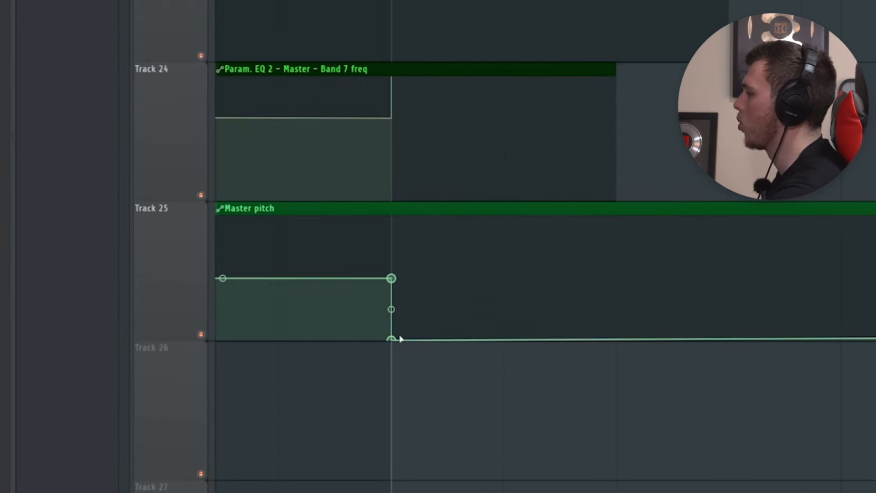
left_click_drag(392, 338, 391, 309)
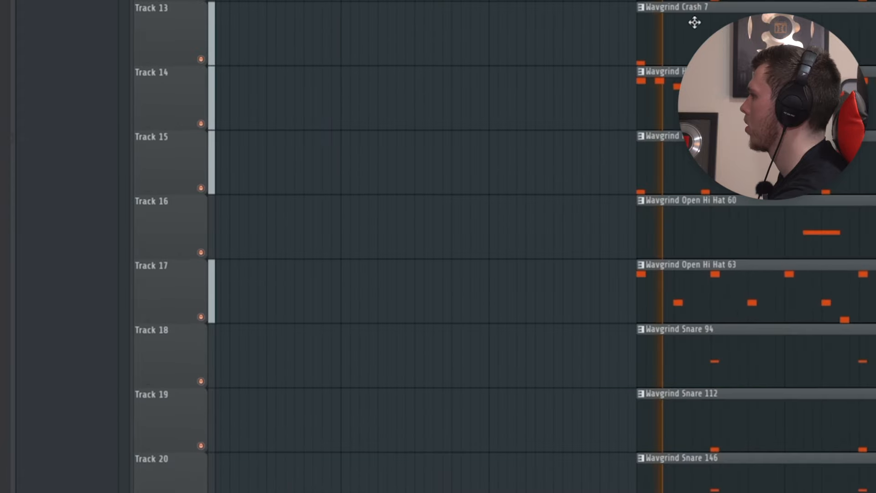
scroll(693, 20, "down", 8)
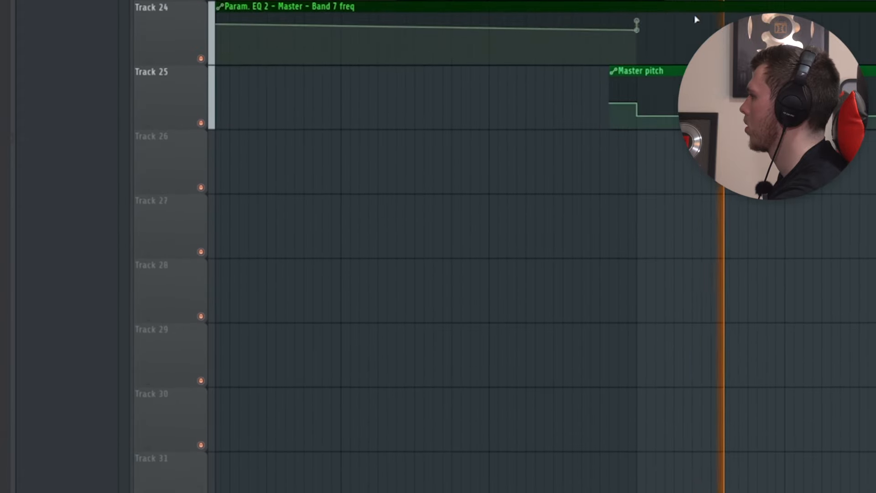
scroll(501, 246, "up", 15)
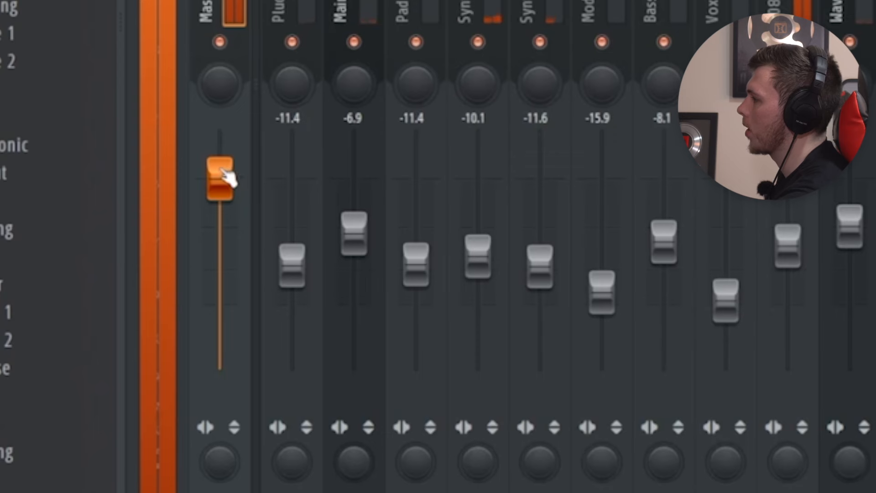
Step: Create an automation clip for the Master track's volume and place it on Track 26 below the Master pitch clip
right_click(219, 166)
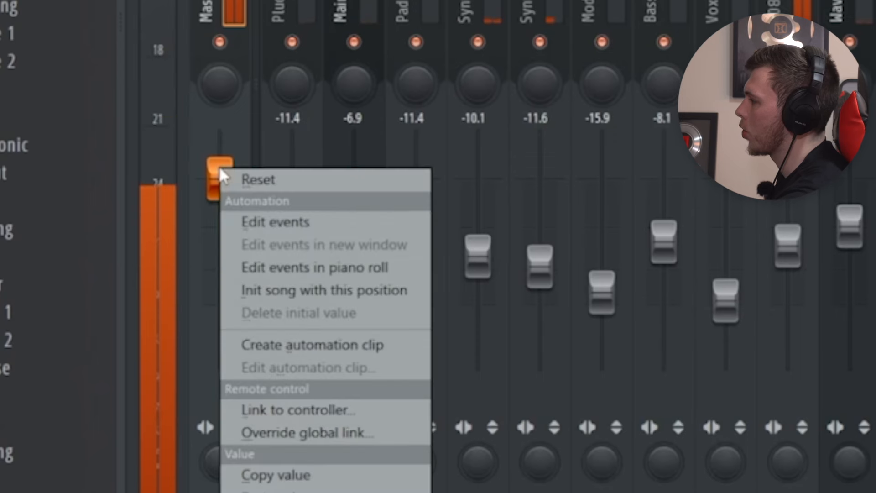
left_click(327, 354)
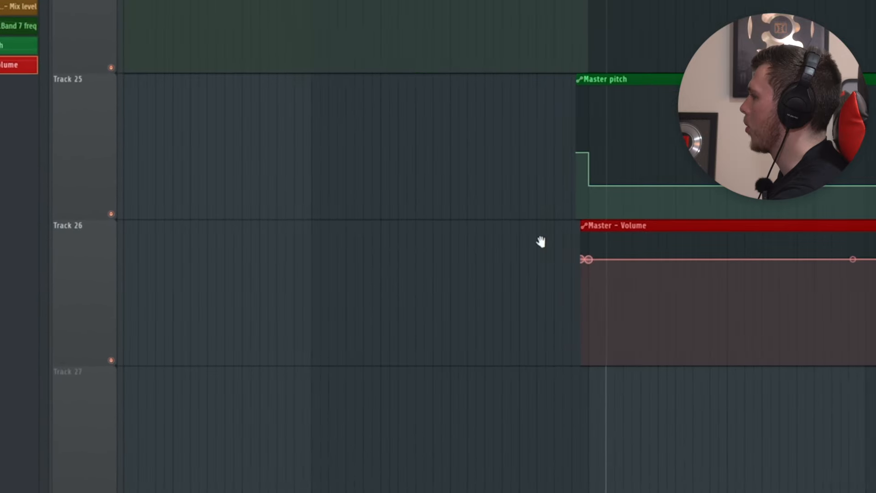
scroll(621, 243, "right", 5)
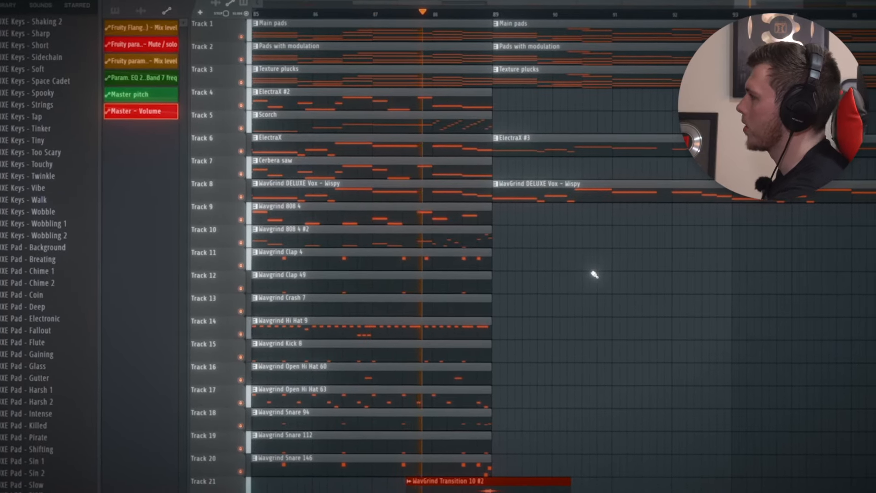
Step: Play the arrangement from about bar 87 and check the pattern layout, the WavGrind transitions and the automation clips
left_click_drag(584, 288, 507, 257)
scroll(517, 300, "down", 2)
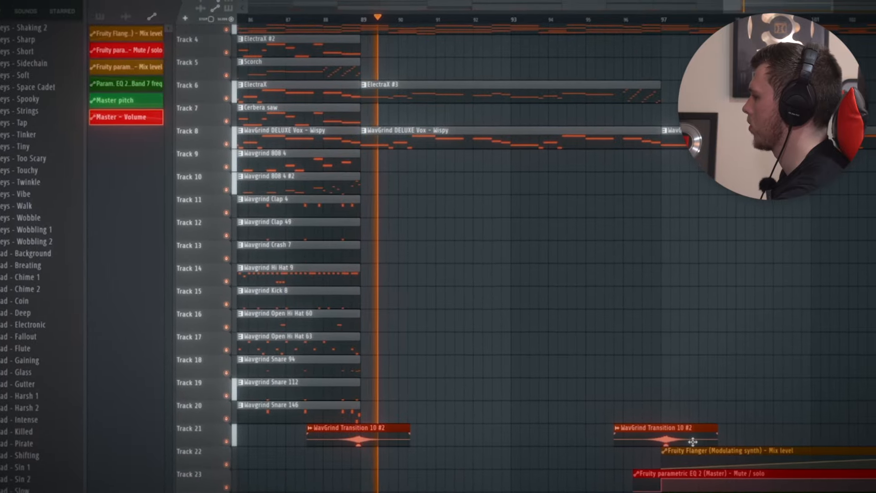
scroll(639, 401, "up", 3)
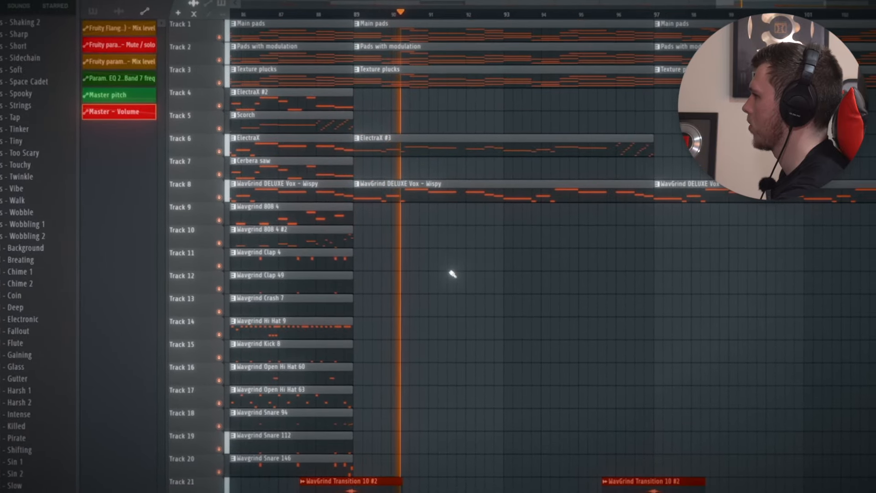
scroll(451, 275, "up", 2)
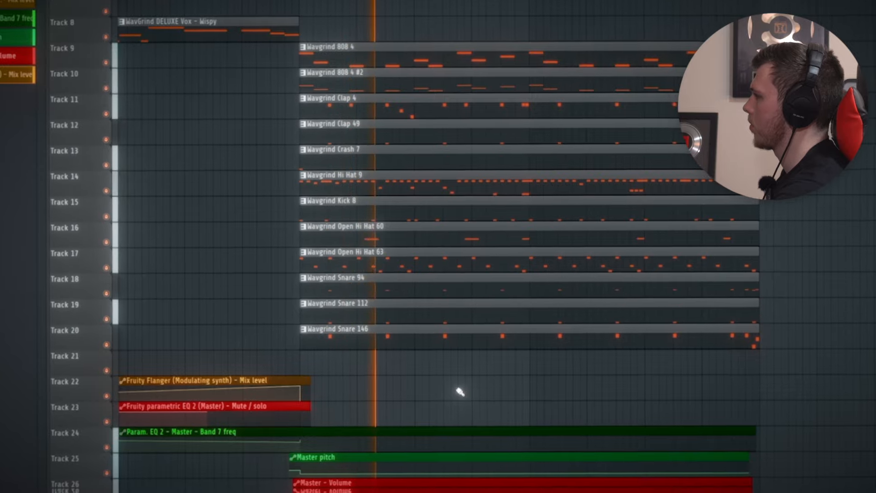
scroll(473, 127, "up", 4)
scroll(510, 122, "down", 4)
scroll(512, 114, "up", 4)
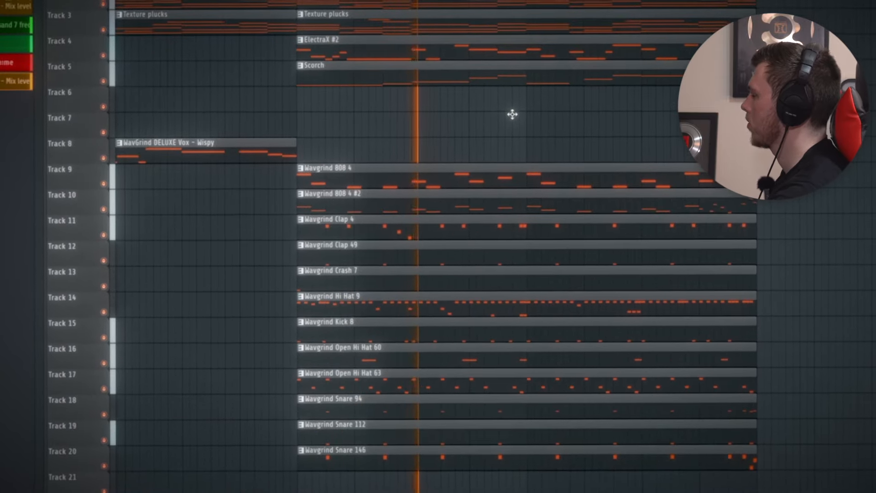